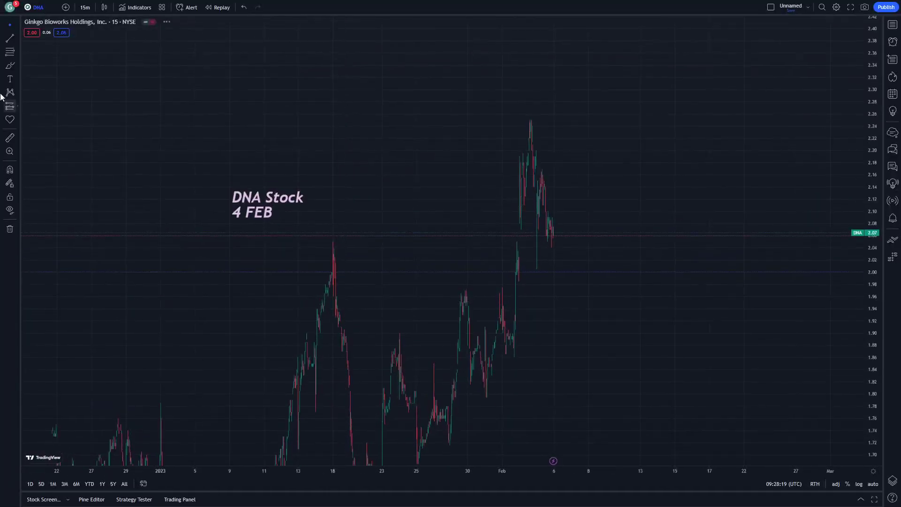
# Step: Underline the "DNA Stock 4 FEB" note with a brush stroke and shift the note slightly left above the underline
pyautogui.click(10, 65)
pyautogui.moveTo(229, 227); pyautogui.dragTo(301, 228)
pyautogui.moveTo(254, 172)
pyautogui.mouseDown()
pyautogui.moveTo(262, 209)
pyautogui.moveTo(239, 119)
pyautogui.mouseUp()
pyautogui.press('Escape')
pyautogui.hotkey('ctrl', 'z')
pyautogui.moveTo(259, 227); pyautogui.dragTo(216, 149)
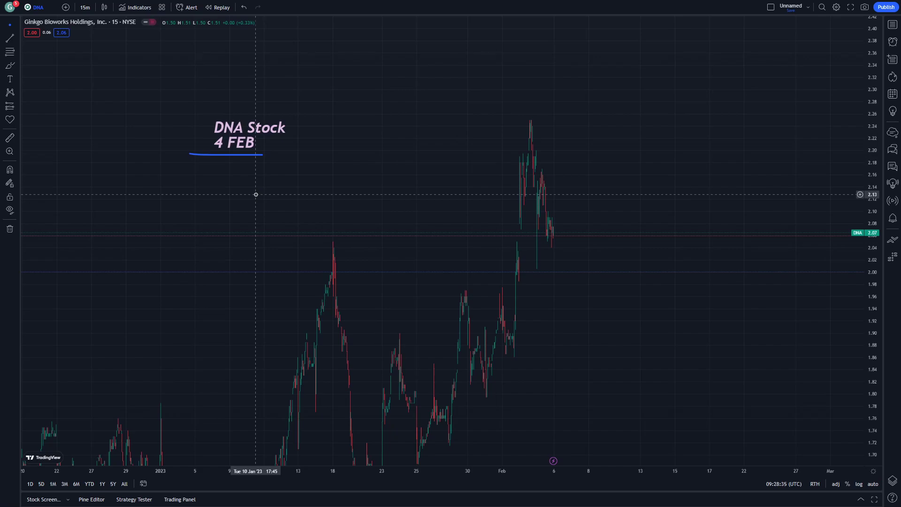
pyautogui.moveTo(871, 322); pyautogui.dragTo(875, 409)
pyautogui.moveTo(227, 183); pyautogui.dragTo(222, 167)
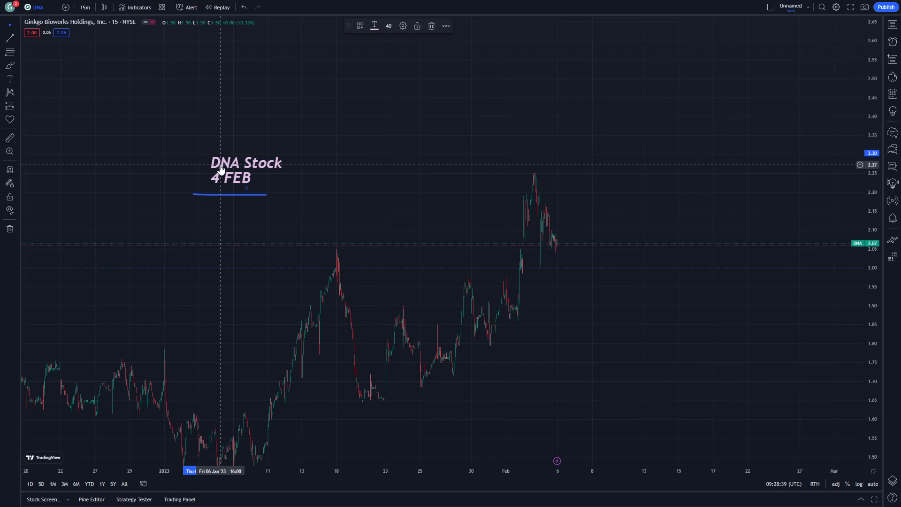
# Step: Draw an upper trend line above the price peaks, from about 1.69 on 28 Dec to about 2.40 in early February
pyautogui.moveTo(252, 258); pyautogui.dragTo(394, 198)
pyautogui.moveTo(358, 474); pyautogui.dragTo(304, 474)
pyautogui.moveTo(297, 390); pyautogui.dragTo(185, 376)
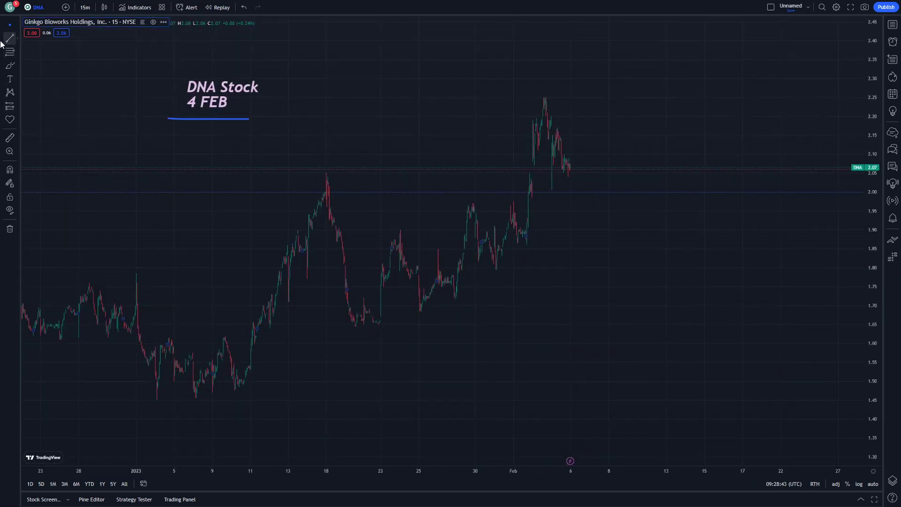
pyautogui.click(10, 38)
pyautogui.click(124, 339)
pyautogui.click(543, 71)
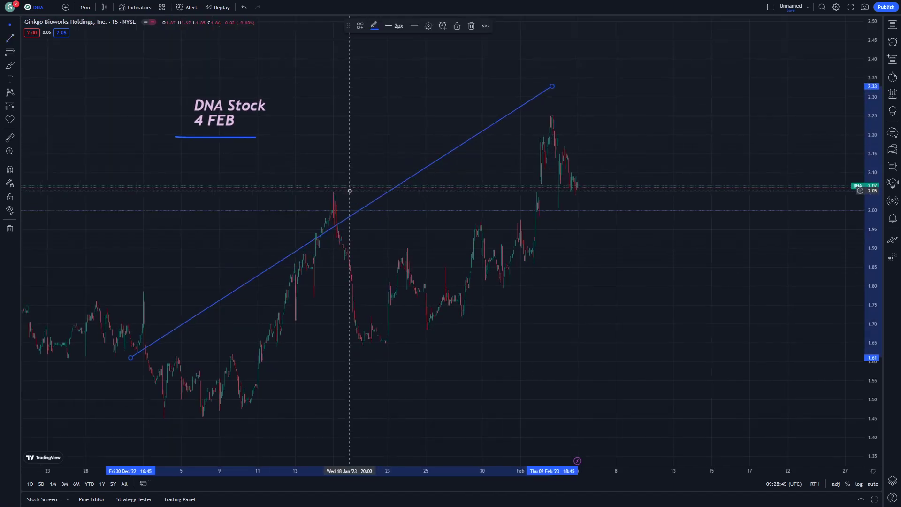
pyautogui.moveTo(350, 190); pyautogui.dragTo(368, 265)
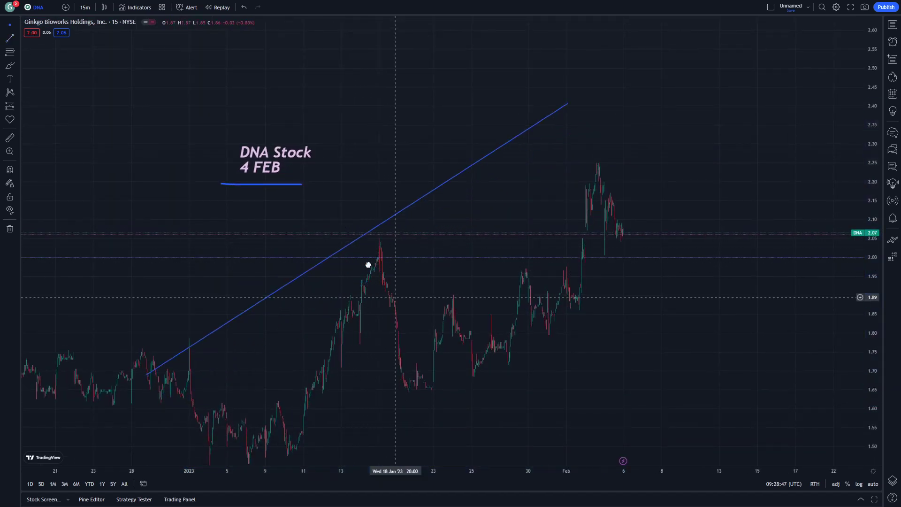
# Step: Draw a lower trend line beneath the rising lows, from about 1.35 on 11 Jan to about 2.16 on 14 Feb
pyautogui.click(9, 38)
pyautogui.click(194, 374)
pyautogui.click(606, 154)
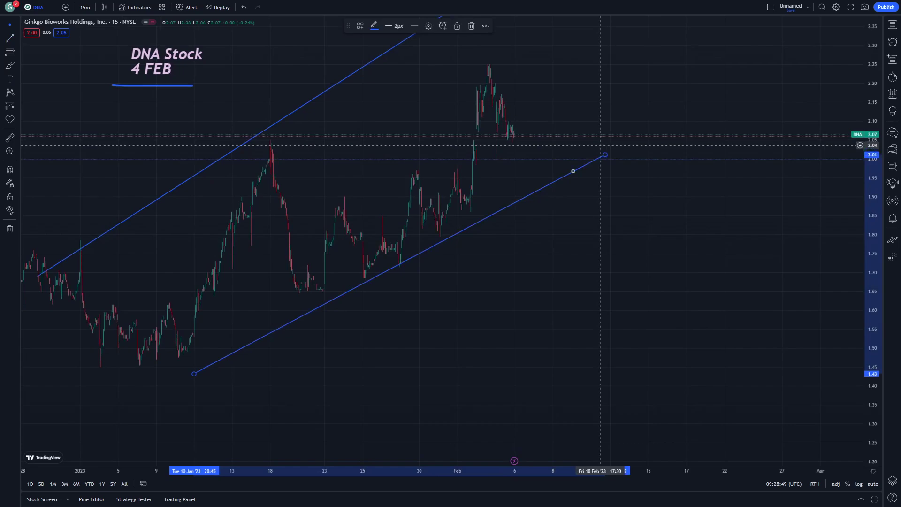
pyautogui.moveTo(193, 374); pyautogui.dragTo(194, 396)
pyautogui.moveTo(348, 327); pyautogui.dragTo(343, 397)
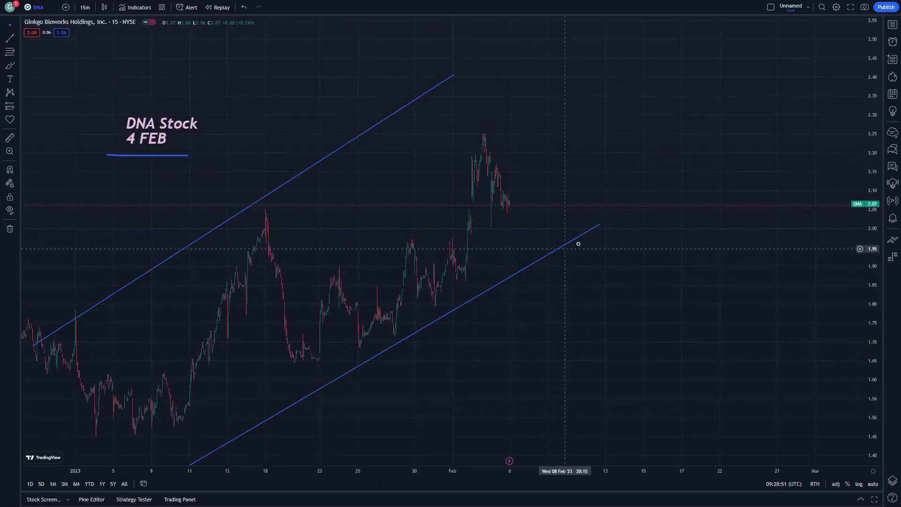
pyautogui.moveTo(600, 225); pyautogui.dragTo(633, 159)
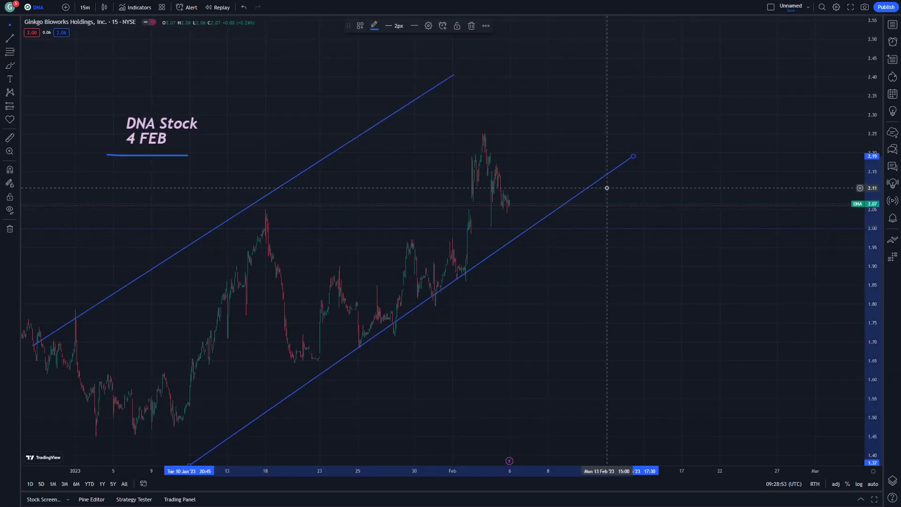
pyautogui.moveTo(471, 250); pyautogui.dragTo(519, 225)
pyautogui.moveTo(506, 258); pyautogui.dragTo(515, 277)
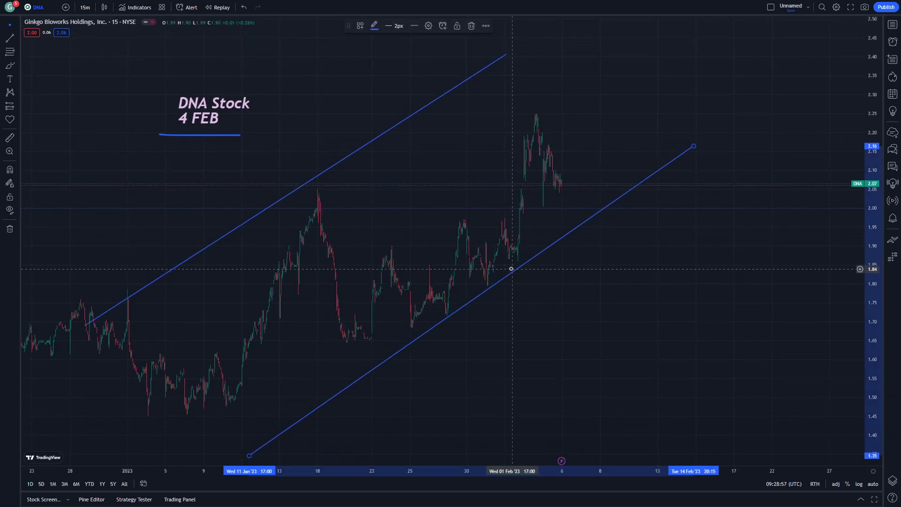
# Step: Circle four turning points near the trend lines with the brush: late December, the 10 Jan low, the 18 Jan peak and the 27 Jan low
pyautogui.moveTo(187, 220); pyautogui.dragTo(258, 191)
pyautogui.click(9, 65)
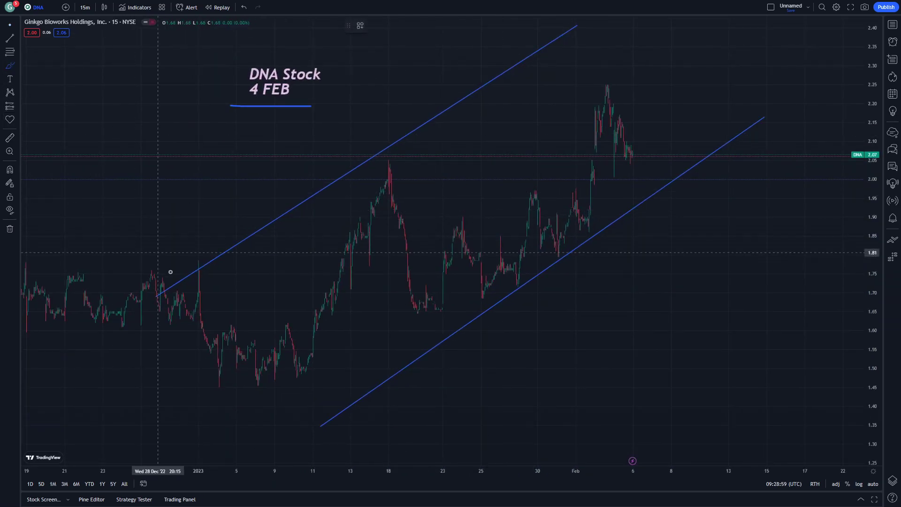
pyautogui.moveTo(179, 266)
pyautogui.mouseDown()
pyautogui.moveTo(155, 297)
pyautogui.moveTo(184, 268)
pyautogui.mouseUp()
pyautogui.moveTo(310, 363)
pyautogui.mouseDown()
pyautogui.moveTo(292, 371)
pyautogui.moveTo(314, 390)
pyautogui.moveTo(310, 362)
pyautogui.mouseUp()
pyautogui.moveTo(369, 165); pyautogui.dragTo(374, 140)
pyautogui.moveTo(503, 263)
pyautogui.mouseDown()
pyautogui.moveTo(507, 298)
pyautogui.moveTo(519, 273)
pyautogui.mouseUp()
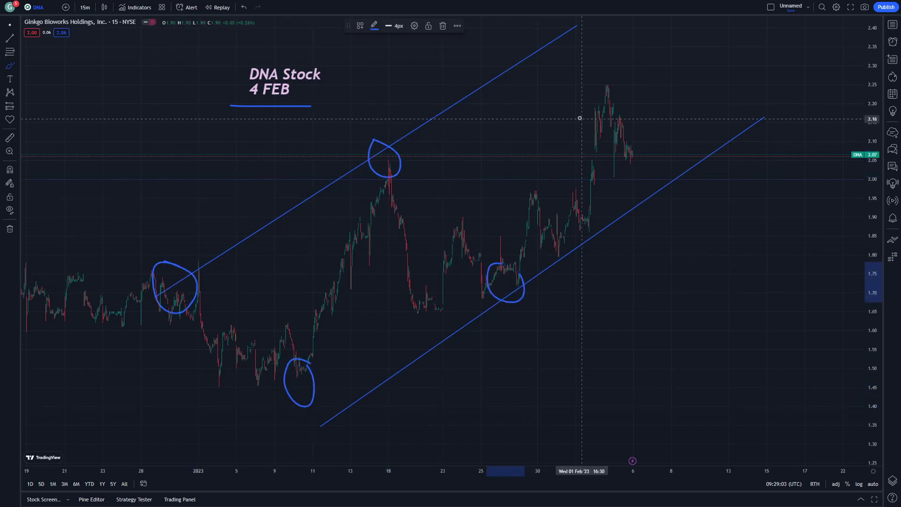
# Step: Extend the upper trend line to about 2.50 on 6 Feb
pyautogui.moveTo(195, 164); pyautogui.dragTo(215, 236)
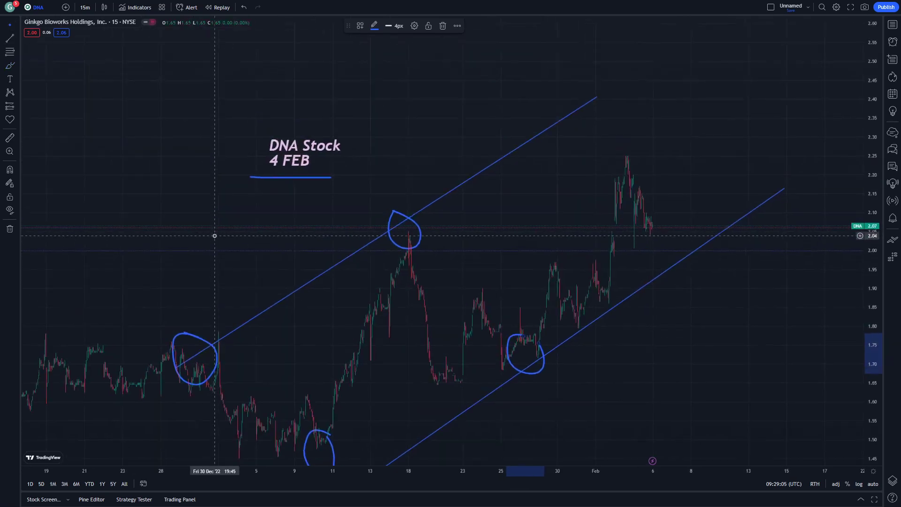
pyautogui.moveTo(258, 266); pyautogui.dragTo(118, 336)
pyautogui.moveTo(466, 167); pyautogui.dragTo(522, 129)
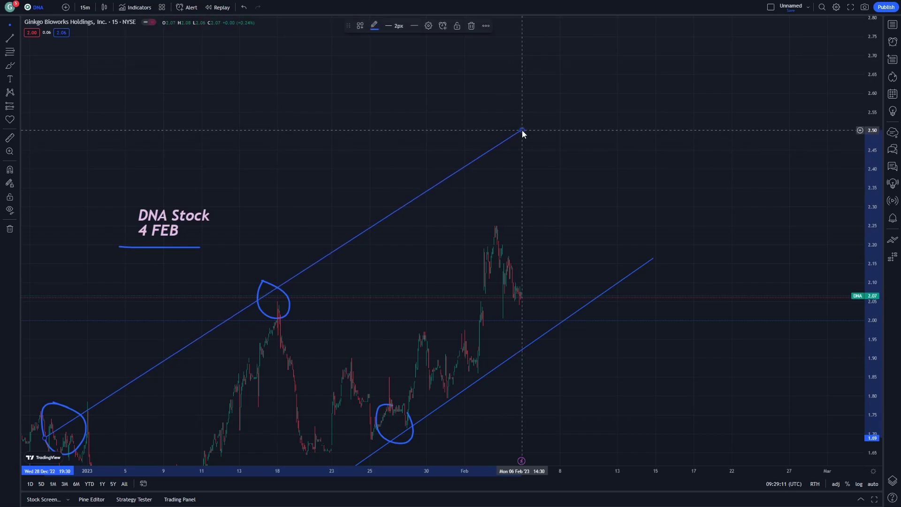
# Step: Sketch a brush forecast from the current price to the lower line, up to 2.50 and back to the lower line, circling both targets
pyautogui.moveTo(328, 159)
pyautogui.mouseDown()
pyautogui.moveTo(436, 178)
pyautogui.moveTo(249, 183)
pyautogui.mouseUp()
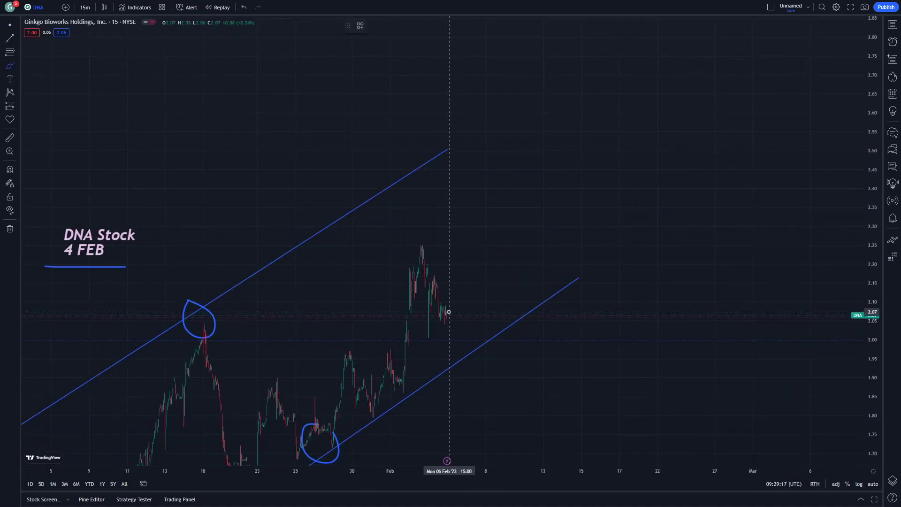
pyautogui.moveTo(449, 312)
pyautogui.mouseDown()
pyautogui.moveTo(441, 150)
pyautogui.moveTo(544, 290)
pyautogui.mouseUp()
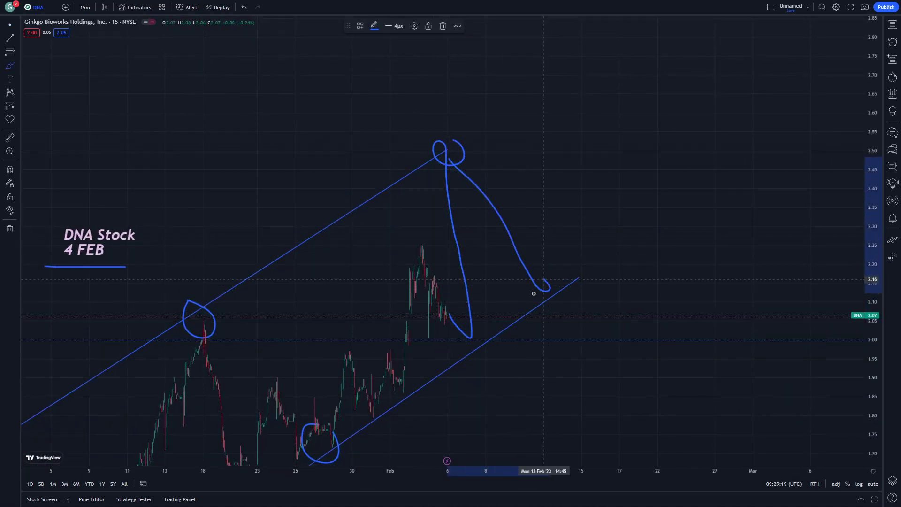
pyautogui.moveTo(90, 117); pyautogui.dragTo(500, 112)
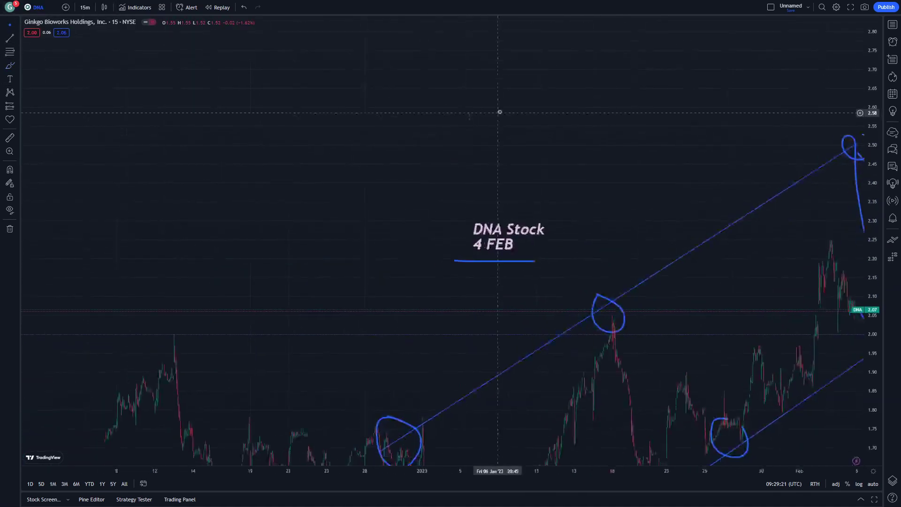
pyautogui.moveTo(349, 147); pyautogui.dragTo(216, 141)
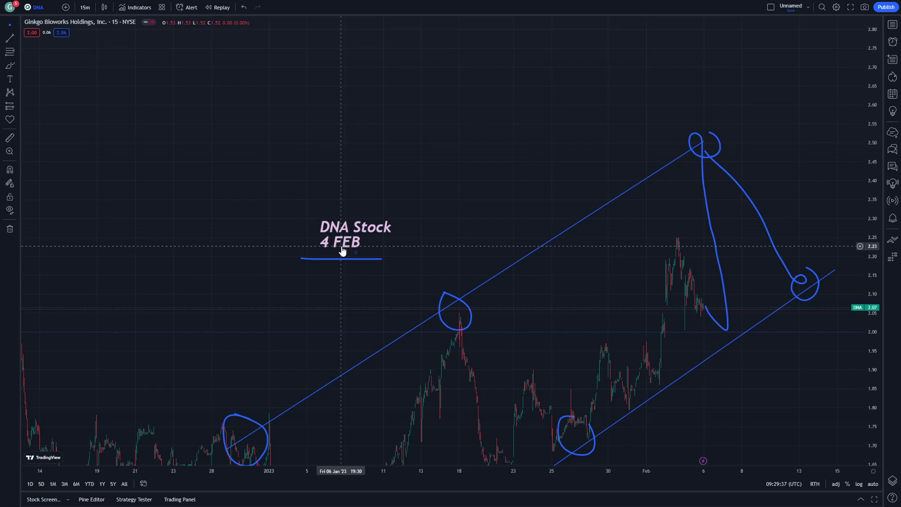
# Step: Extend the lower trend line to about 2.41 and the upper trend line to about 2.77 in mid-February
pyautogui.moveTo(476, 243)
pyautogui.mouseDown()
pyautogui.moveTo(77, 211)
pyautogui.moveTo(145, 213)
pyautogui.moveTo(182, 230)
pyautogui.moveTo(183, 265)
pyautogui.moveTo(165, 287)
pyautogui.moveTo(219, 284)
pyautogui.mouseUp()
pyautogui.moveTo(583, 308); pyautogui.dragTo(542, 348)
pyautogui.moveTo(491, 370); pyautogui.dragTo(582, 273)
pyautogui.click(357, 241)
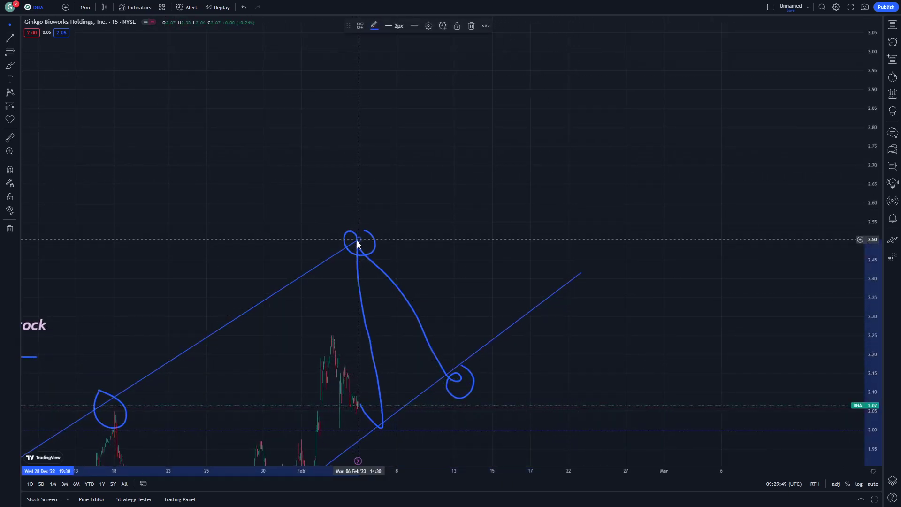
pyautogui.moveTo(358, 241); pyautogui.dragTo(496, 139)
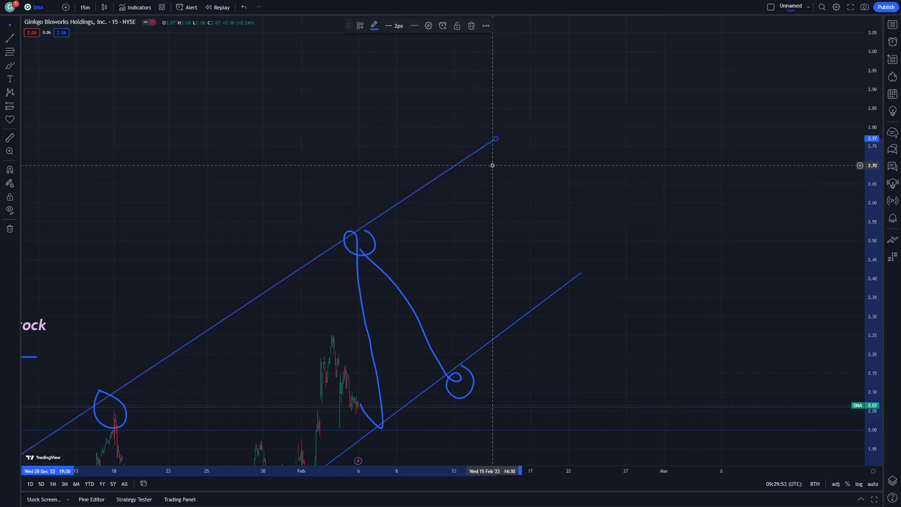
pyautogui.moveTo(320, 186); pyautogui.dragTo(452, 119)
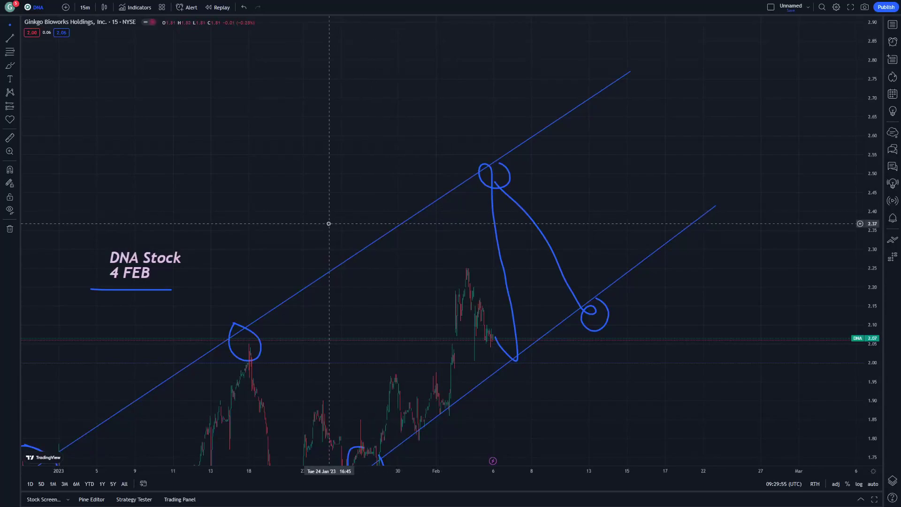
pyautogui.moveTo(330, 223); pyautogui.dragTo(306, 137)
pyautogui.moveTo(450, 460); pyautogui.dragTo(560, 461)
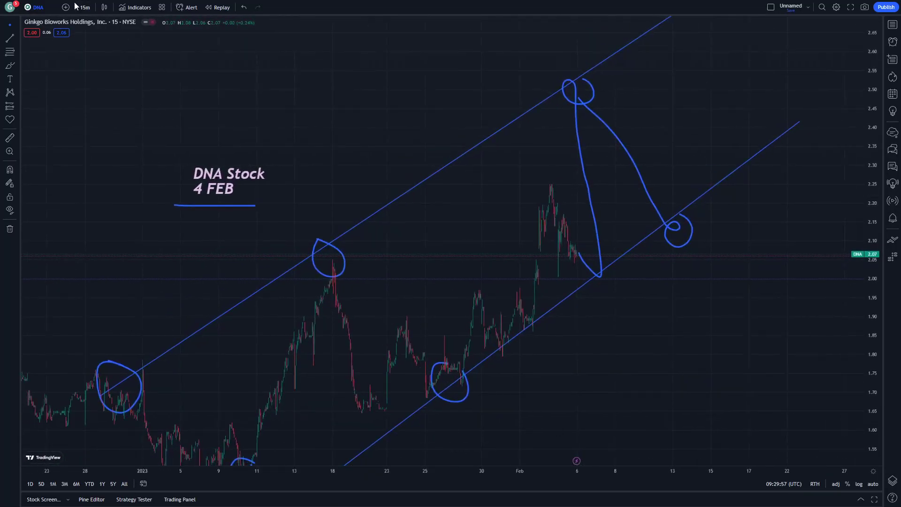
pyautogui.click(83, 7)
pyautogui.click(123, 141)
# Step: Place a Fib retracement between 1.45 on 5 Jan and 2.29 on 3 Feb, and move the title note clear of it
pyautogui.moveTo(369, 182); pyautogui.dragTo(436, 117)
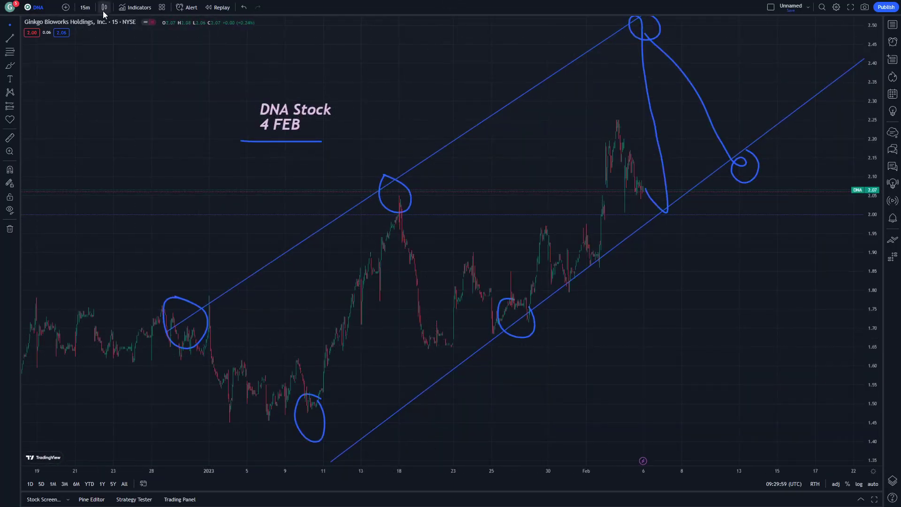
pyautogui.click(9, 53)
pyautogui.click(636, 117)
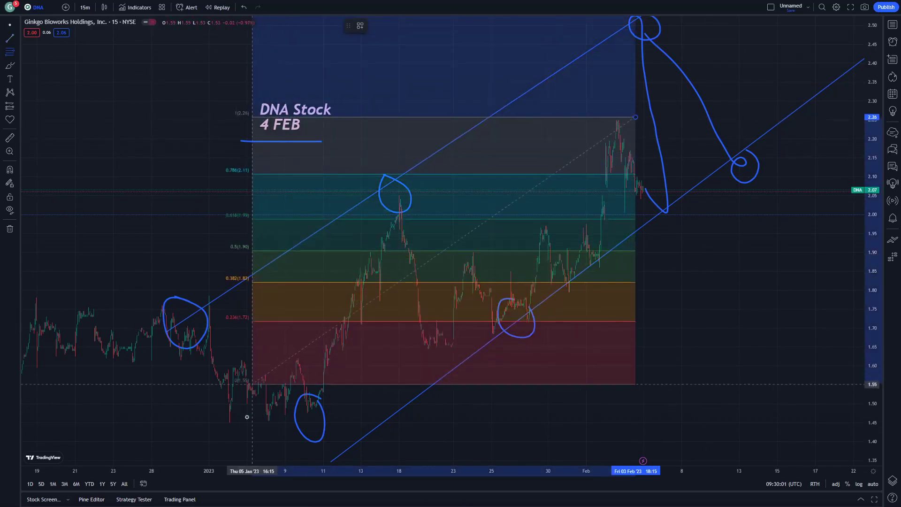
pyautogui.click(246, 433)
pyautogui.moveTo(119, 372); pyautogui.dragTo(134, 412)
pyautogui.moveTo(300, 162); pyautogui.dragTo(185, 154)
pyautogui.moveTo(262, 182); pyautogui.dragTo(165, 182)
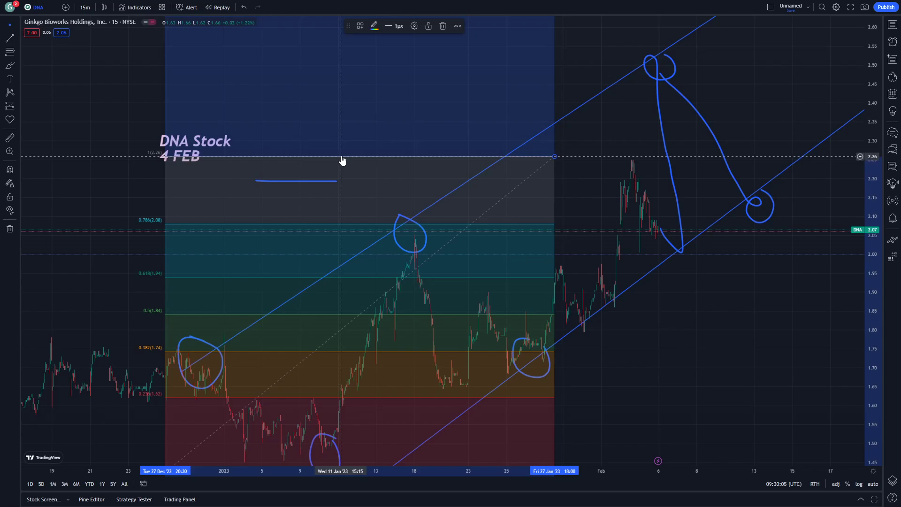
pyautogui.moveTo(342, 160); pyautogui.dragTo(446, 149)
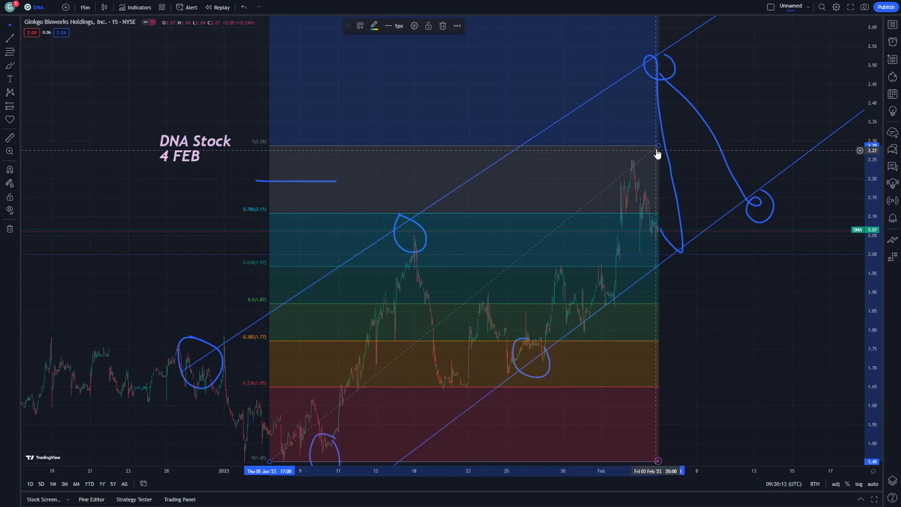
# Step: Move the upper trend line down across the February peak, running from about 1.55 on 4 Jan to 2.63 on 21 Feb
pyautogui.moveTo(706, 296); pyautogui.dragTo(570, 305)
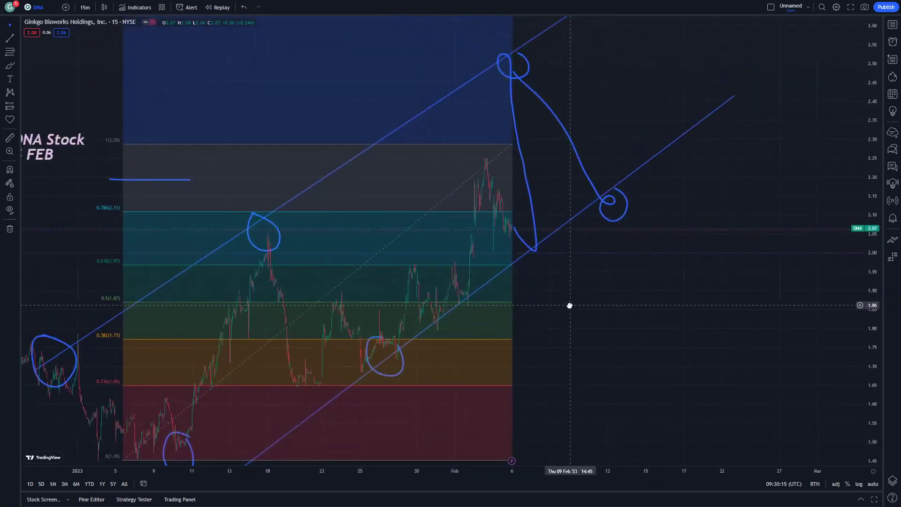
pyautogui.moveTo(388, 134); pyautogui.dragTo(460, 186)
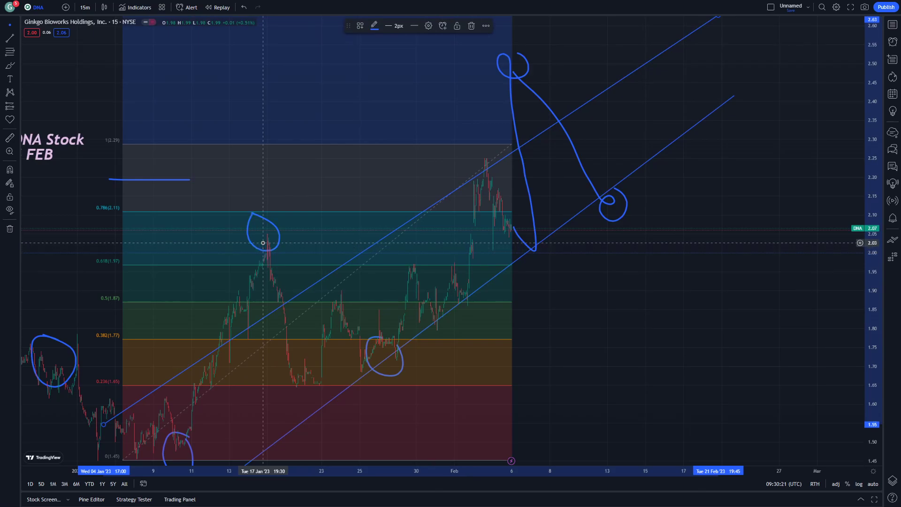
pyautogui.moveTo(305, 141); pyautogui.dragTo(447, 148)
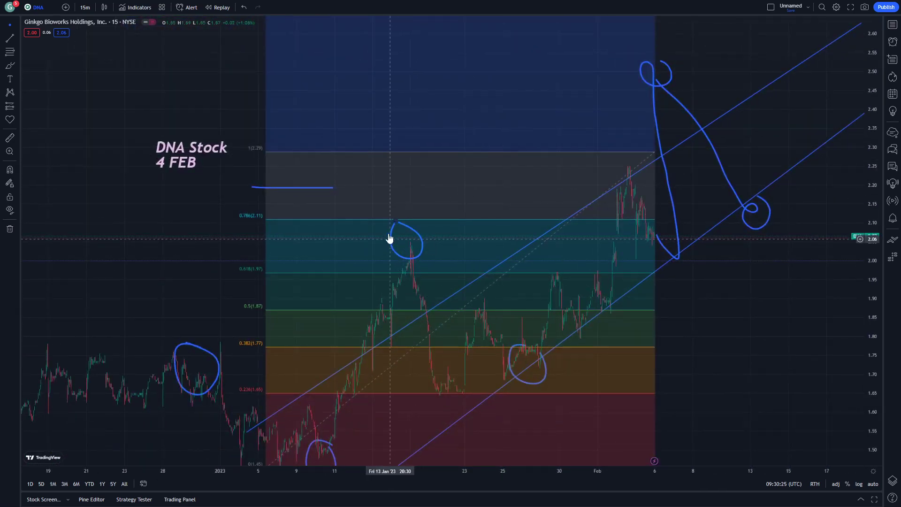
# Step: Handwrite the subtraction "2.29 - 1.45 =" with the brush in the empty area below the Fib retracement
pyautogui.moveTo(137, 145); pyautogui.dragTo(95, 70)
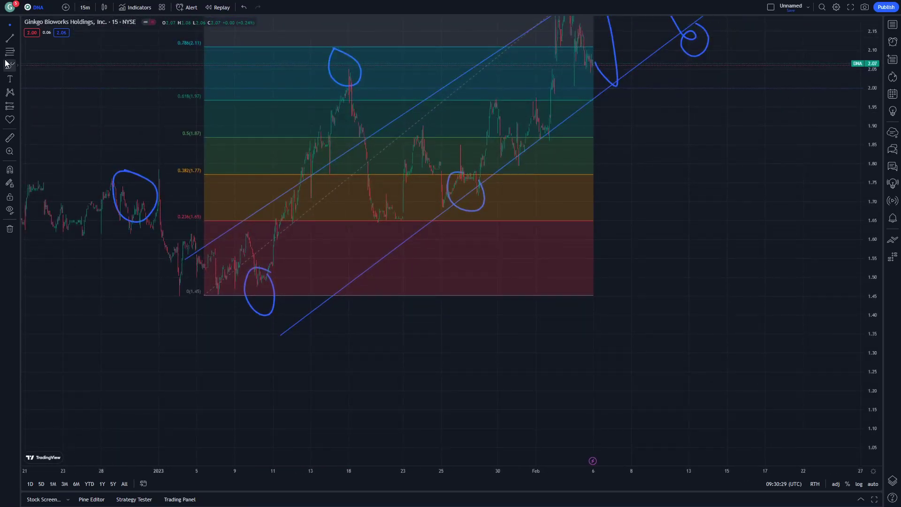
pyautogui.moveTo(107, 82); pyautogui.dragTo(130, 157)
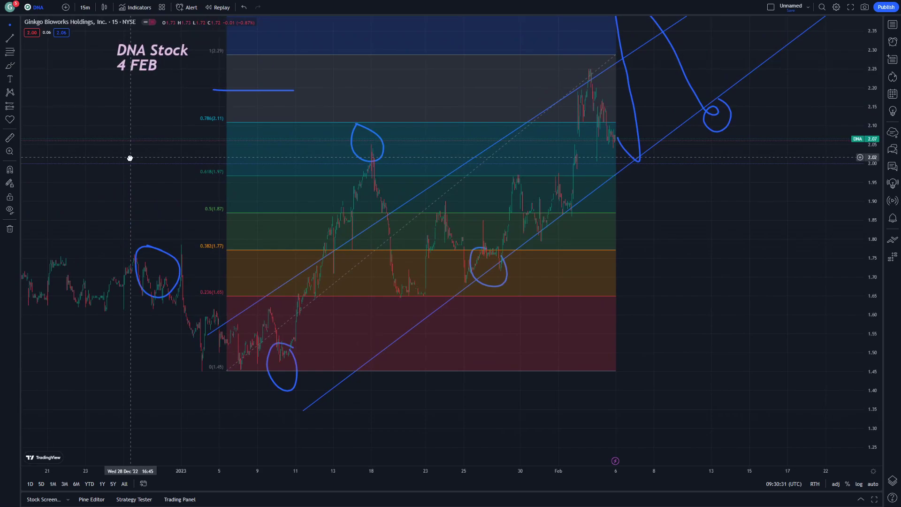
pyautogui.click(10, 65)
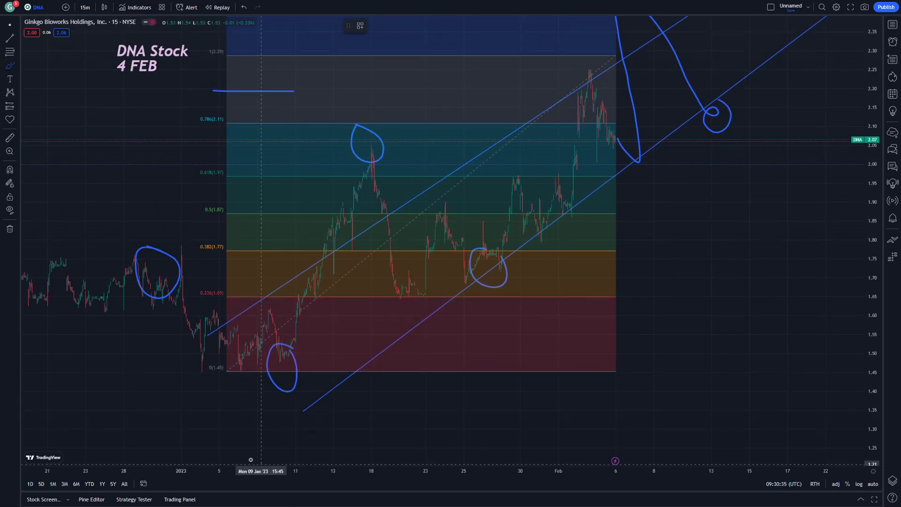
pyautogui.moveTo(188, 424)
pyautogui.mouseDown()
pyautogui.moveTo(185, 443)
pyautogui.moveTo(197, 444)
pyautogui.mouseUp()
pyautogui.click(233, 443)
pyautogui.moveTo(239, 424)
pyautogui.mouseDown()
pyautogui.moveTo(270, 441)
pyautogui.moveTo(281, 422)
pyautogui.moveTo(283, 447)
pyautogui.moveTo(334, 429)
pyautogui.moveTo(361, 443)
pyautogui.moveTo(391, 443)
pyautogui.mouseUp()
pyautogui.click(366, 441)
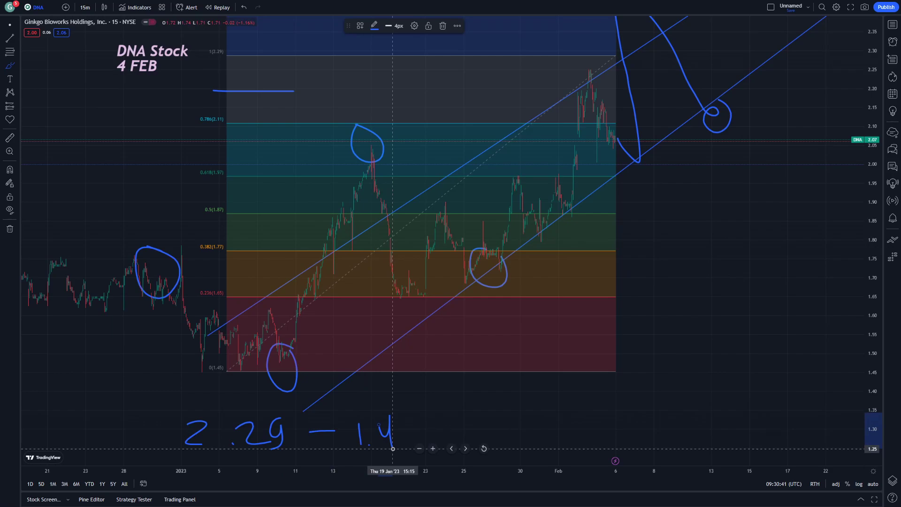
pyautogui.moveTo(425, 413)
pyautogui.mouseDown()
pyautogui.moveTo(401, 428)
pyautogui.moveTo(424, 447)
pyautogui.mouseUp()
pyautogui.moveTo(478, 434)
pyautogui.mouseDown()
pyautogui.moveTo(503, 434)
pyautogui.moveTo(502, 424)
pyautogui.mouseUp()
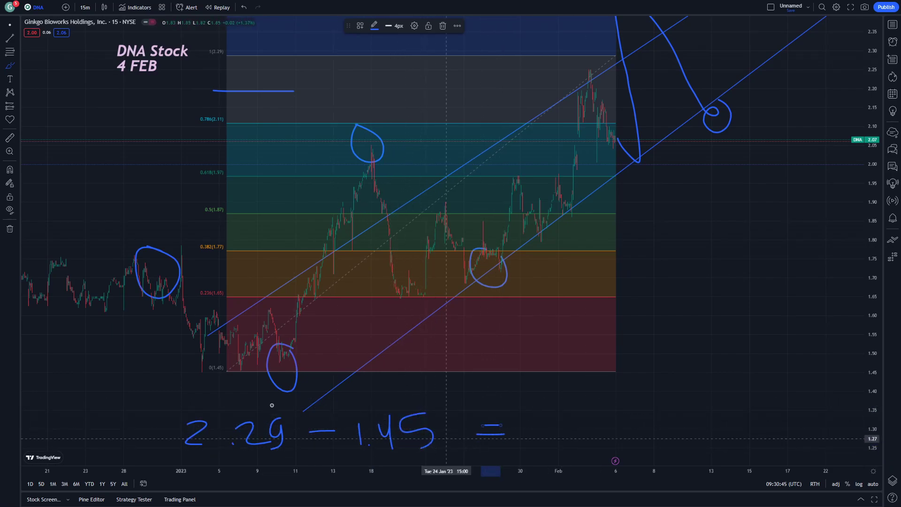
# Step: Handwrite the result ".84" after the equals sign with the brush
pyautogui.click(6, 28)
pyautogui.moveTo(31, 108); pyautogui.dragTo(12, 69)
pyautogui.click(11, 66)
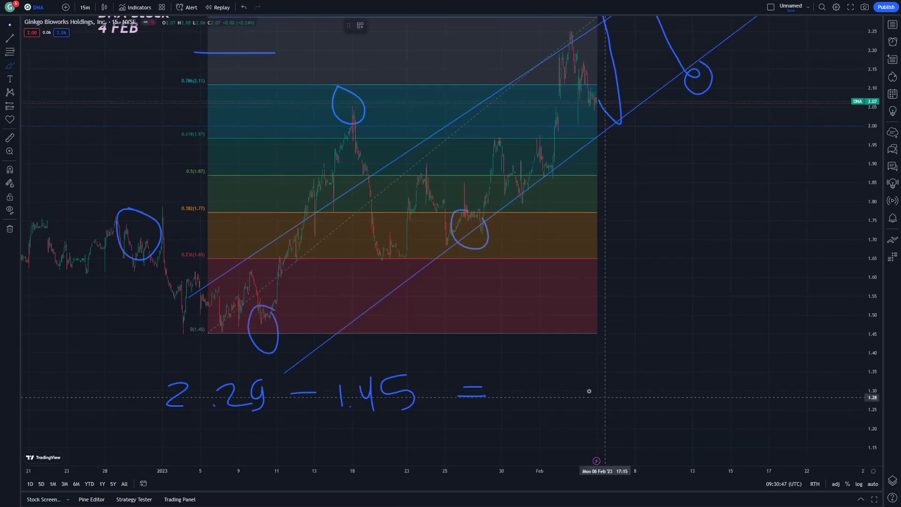
pyautogui.moveTo(580, 362)
pyautogui.mouseDown()
pyautogui.moveTo(586, 401)
pyautogui.moveTo(580, 361)
pyautogui.moveTo(624, 400)
pyautogui.mouseUp()
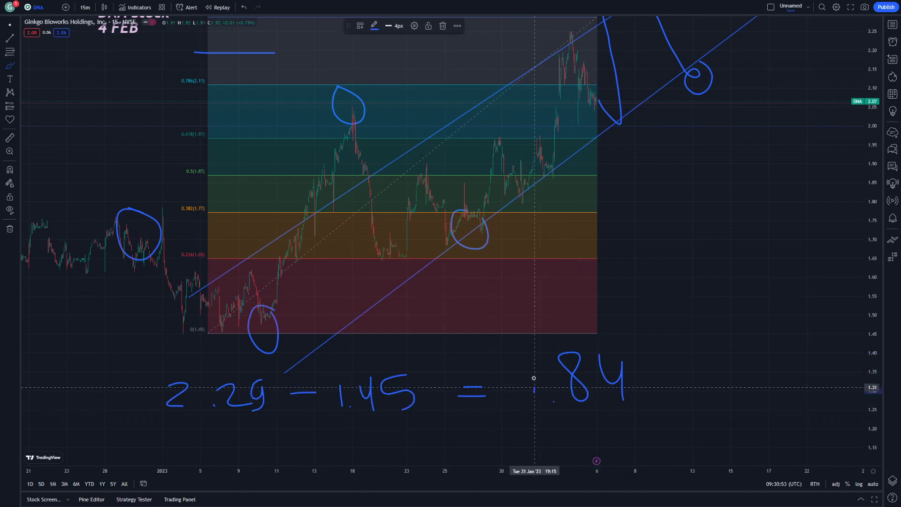
# Step: Handwrite a leading zero with the brush in front of ".84" so the result reads "0.84"
pyautogui.moveTo(530, 373); pyautogui.dragTo(528, 375)
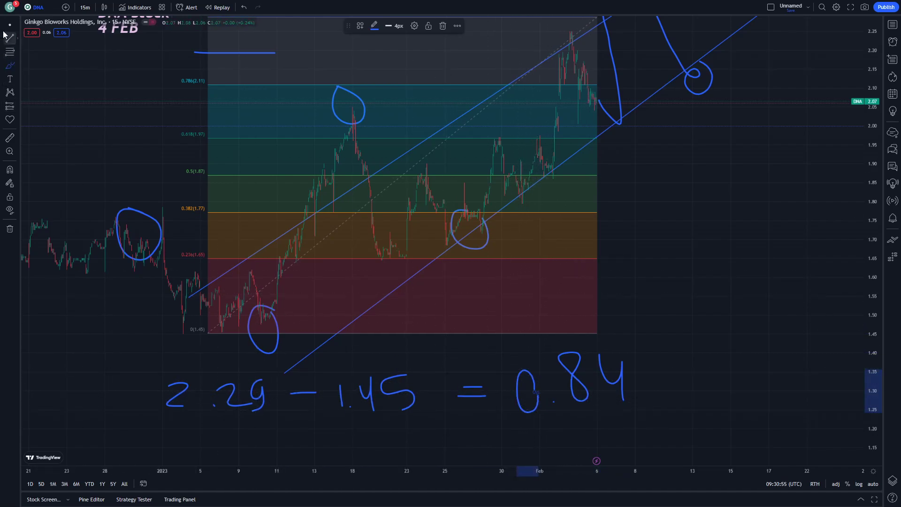
# Step: Examine the January to February price movement against the trend channel, the Fib retracement levels and the sketched forecast
pyautogui.moveTo(111, 118)
pyautogui.mouseDown()
pyautogui.moveTo(147, 170)
pyautogui.moveTo(26, 116)
pyautogui.mouseUp()
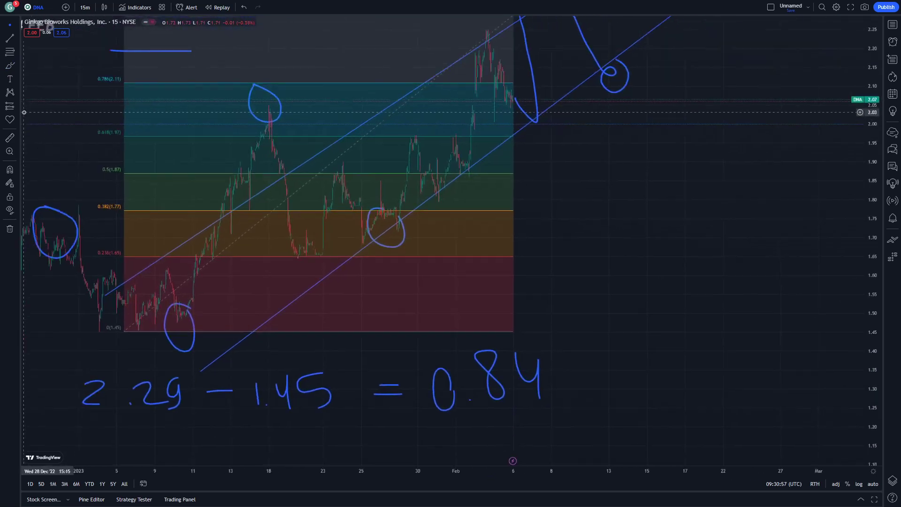
pyautogui.moveTo(423, 291); pyautogui.dragTo(394, 302)
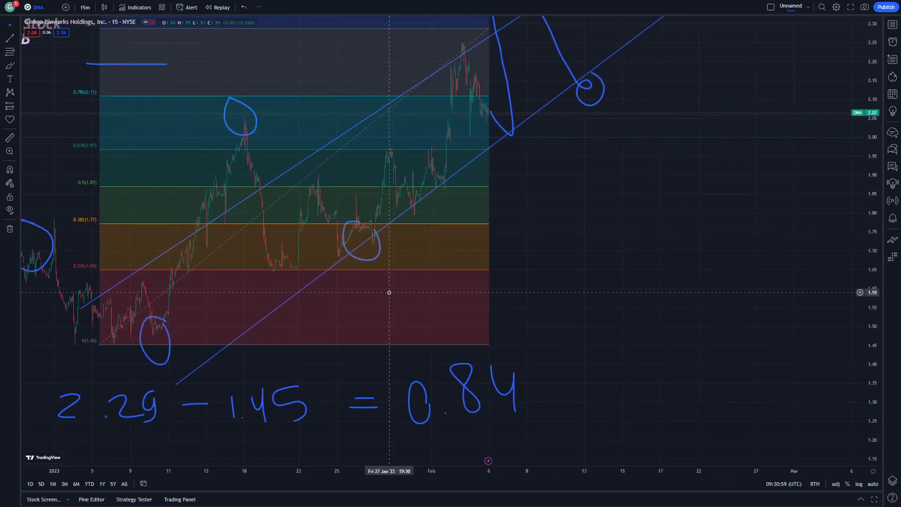
pyautogui.moveTo(493, 299); pyautogui.dragTo(583, 310)
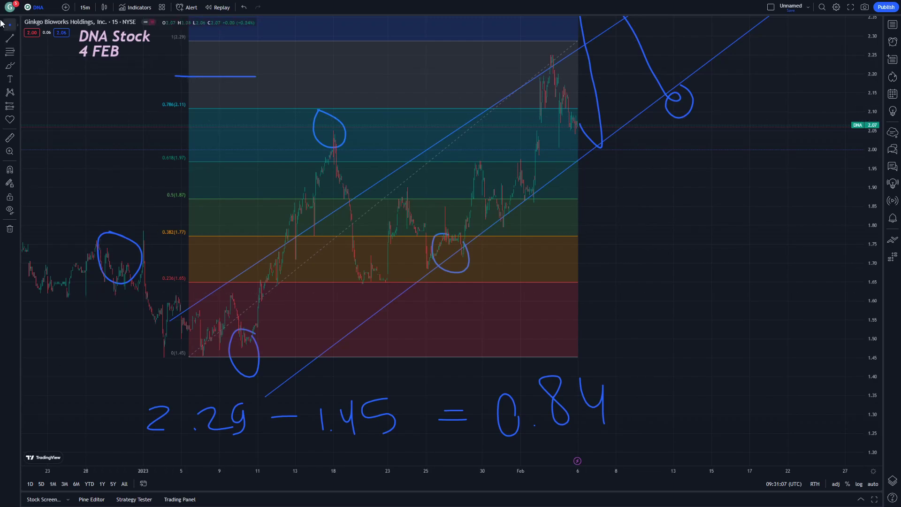
pyautogui.click(17, 24)
pyautogui.moveTo(154, 181); pyautogui.dragTo(178, 227)
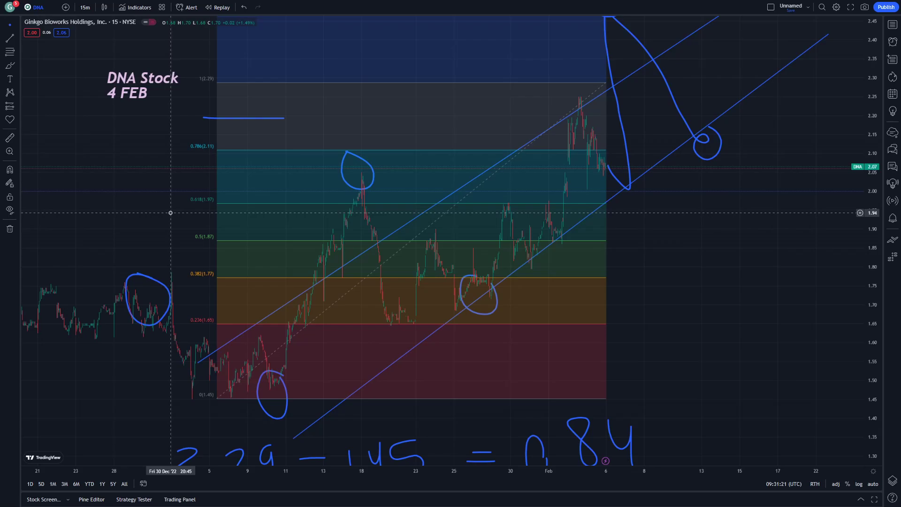
pyautogui.moveTo(143, 134); pyautogui.dragTo(87, 135)
pyautogui.moveTo(588, 302); pyautogui.dragTo(491, 308)
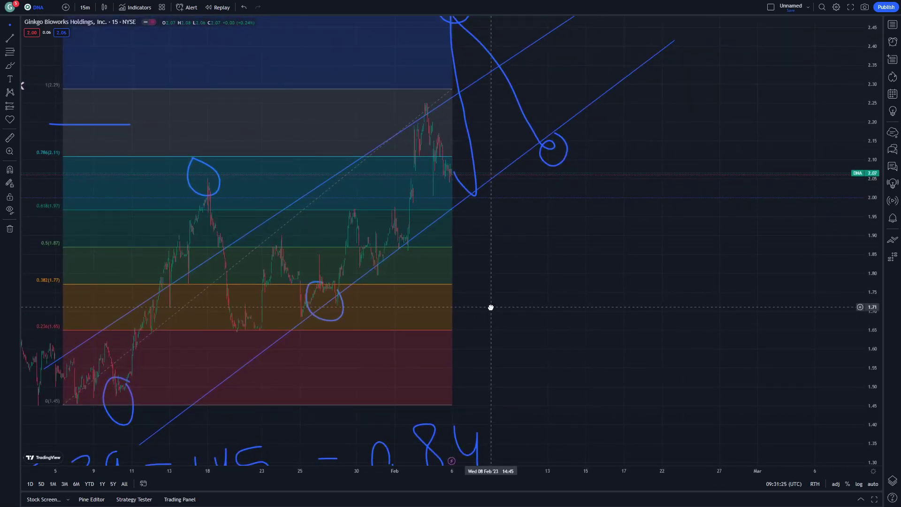
pyautogui.moveTo(491, 307); pyautogui.dragTo(466, 305)
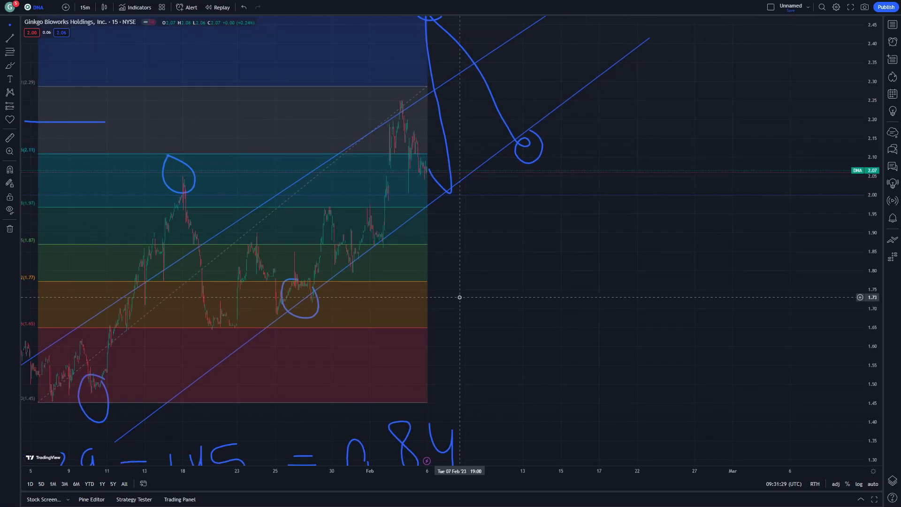
pyautogui.moveTo(464, 296); pyautogui.dragTo(638, 365)
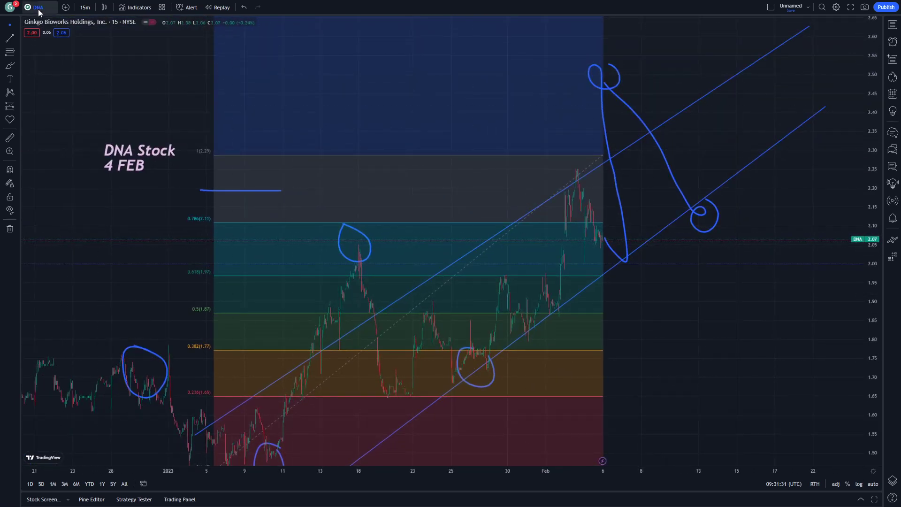